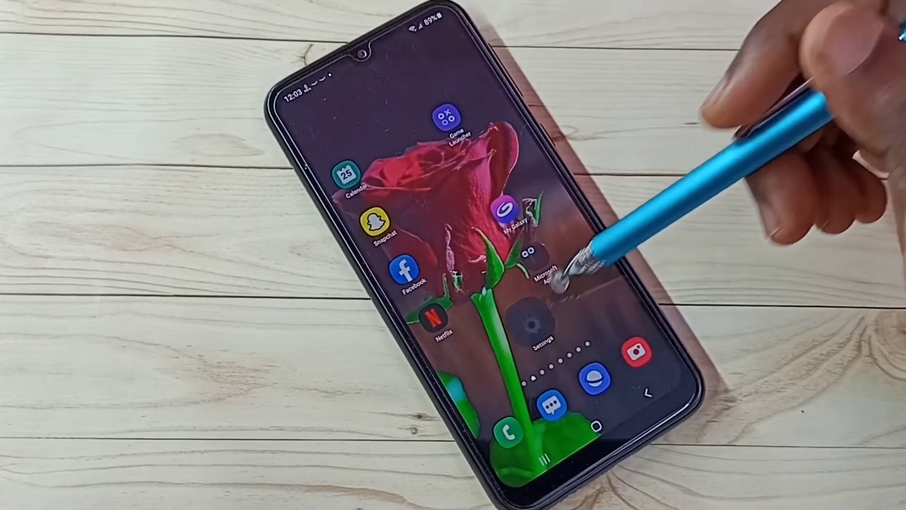
# Open the Privacy page of Samsung Settings from the home screen
pyautogui.click(545, 324)
pyautogui.moveTo(609, 297); pyautogui.dragTo(450, 103)
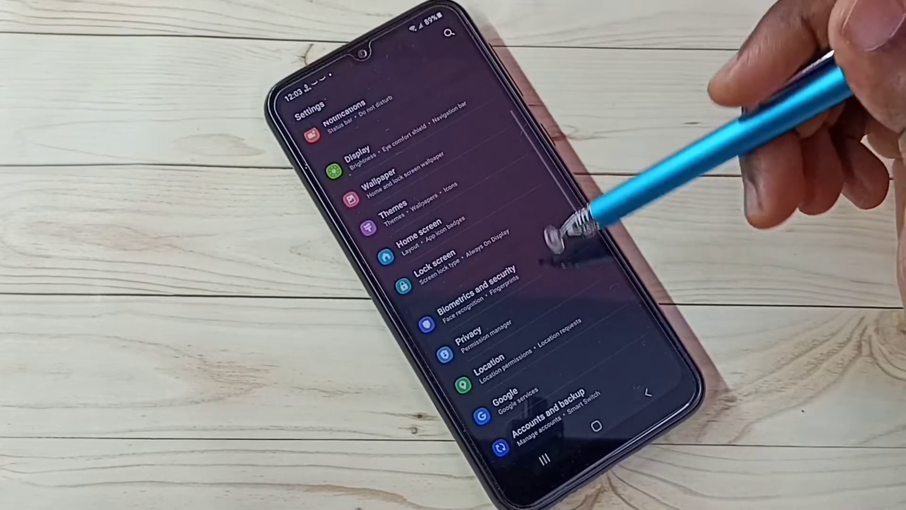
pyautogui.click(488, 365)
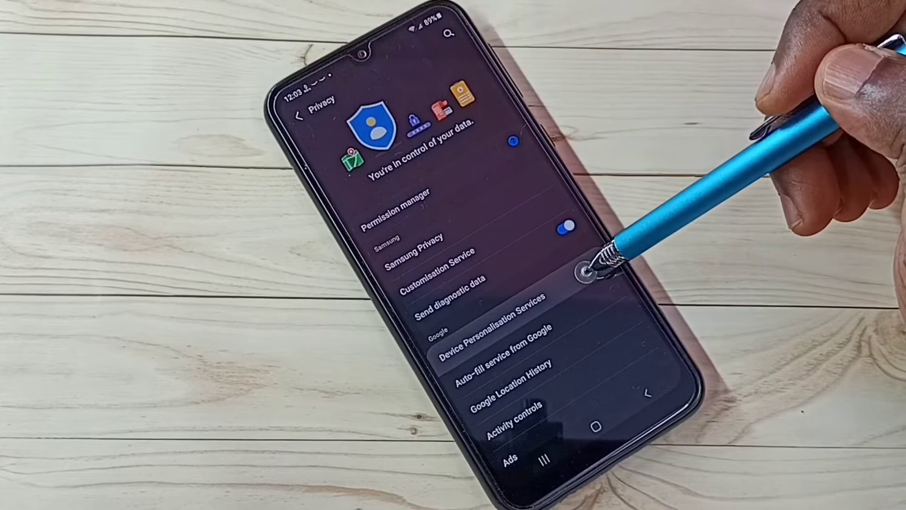
# Clear all-time Device Personalisation Services data and leave the dialog
pyautogui.click(539, 312)
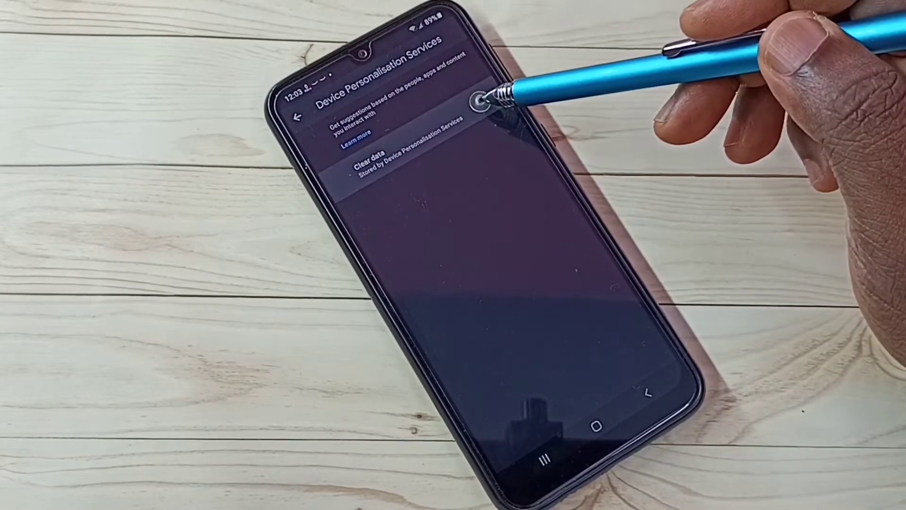
pyautogui.click(453, 142)
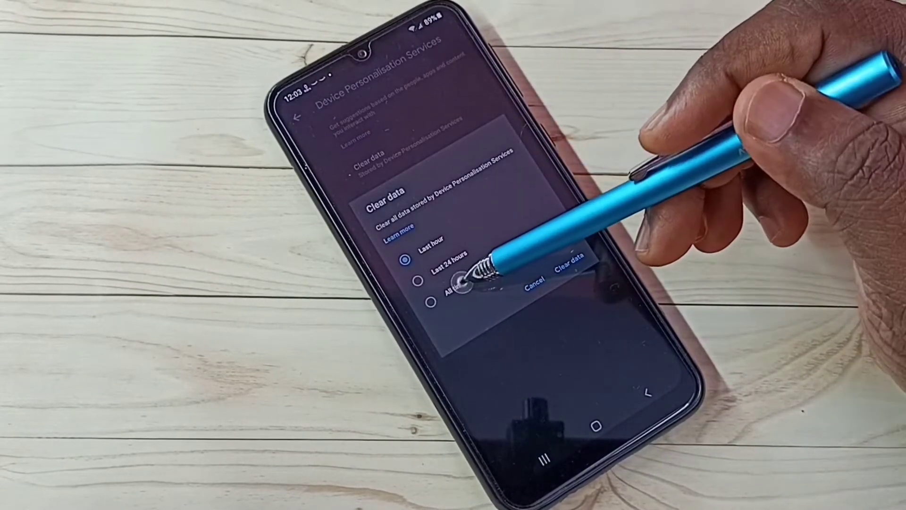
pyautogui.click(453, 290)
pyautogui.click(570, 268)
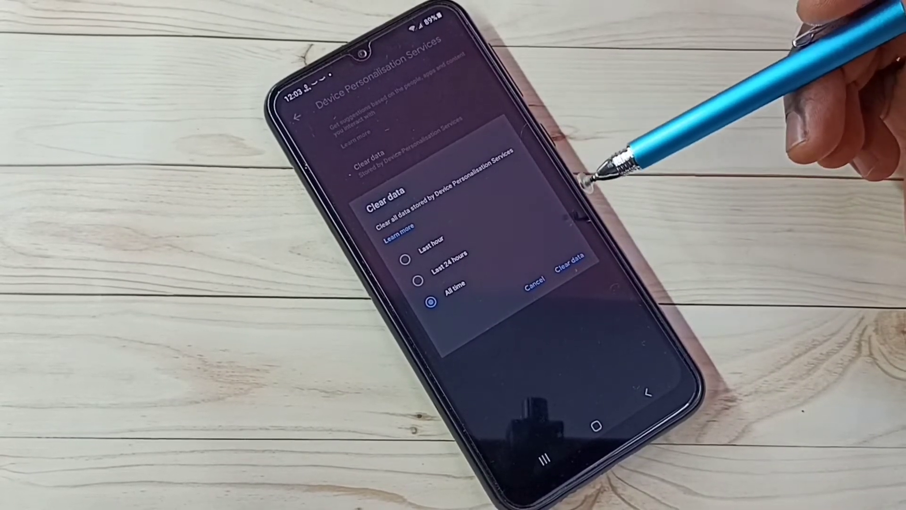
pyautogui.click(648, 393)
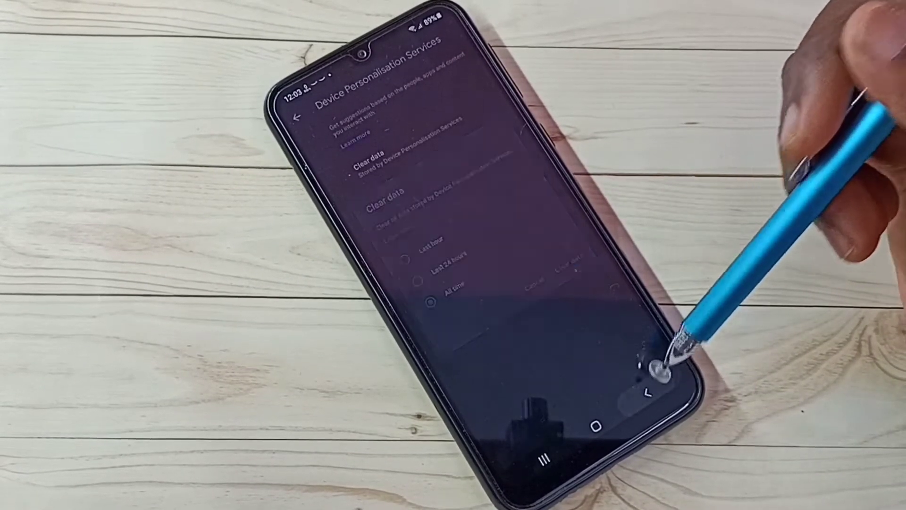
pyautogui.click(647, 393)
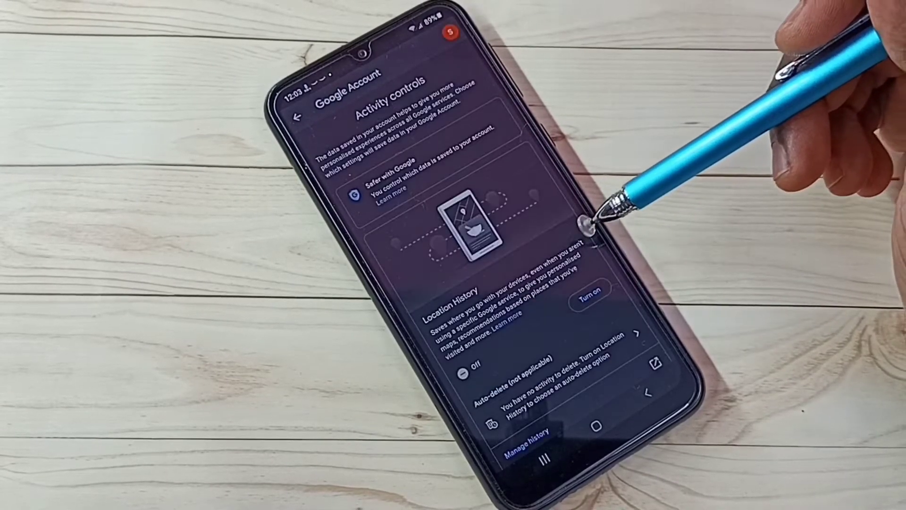
pyautogui.scroll(-2, 559, 272)
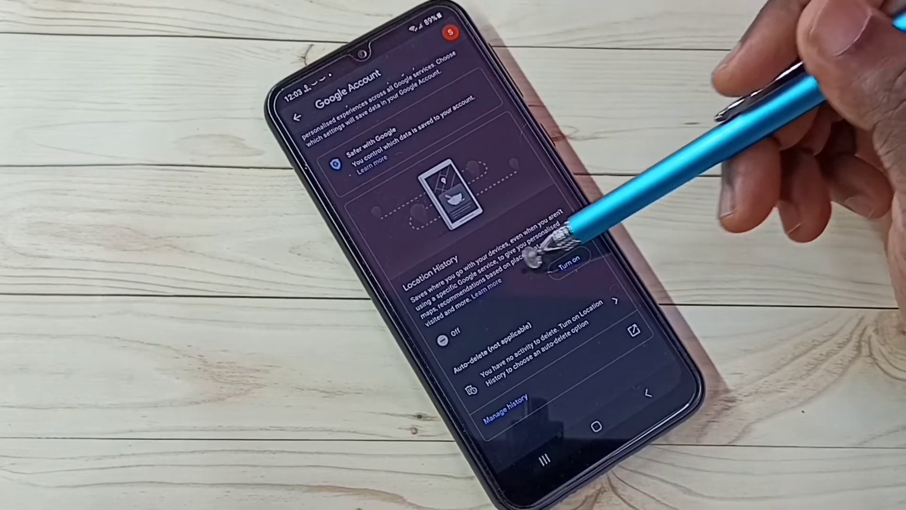
pyautogui.click(653, 389)
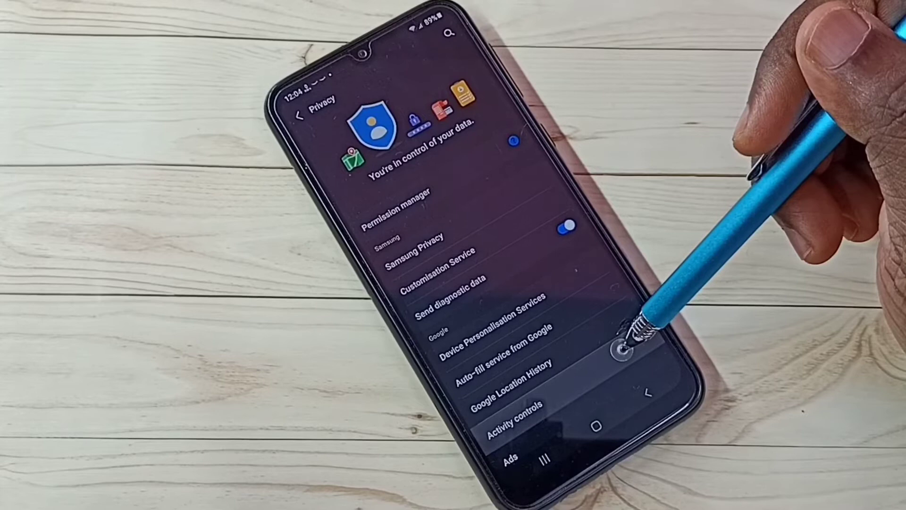
# Review Google activity controls: Web & App Activity, Location History, YouTube History off
pyautogui.click(621, 349)
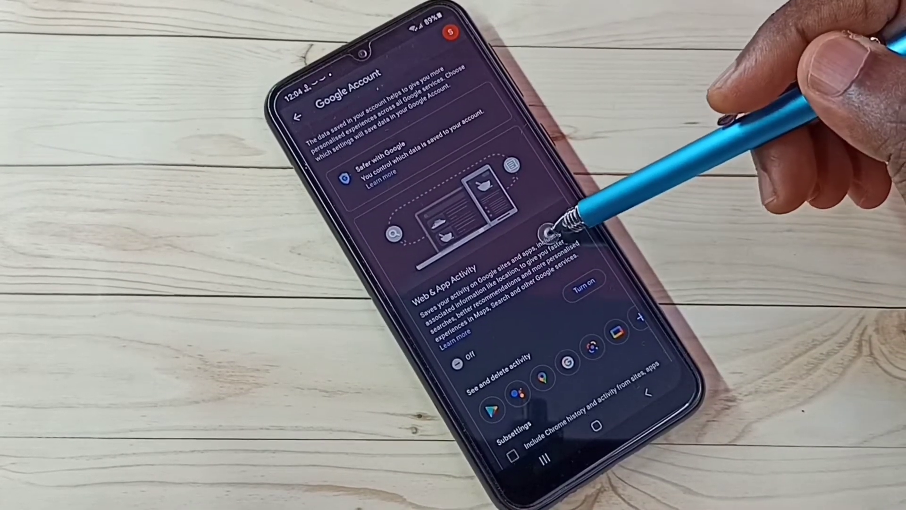
pyautogui.moveTo(551, 234); pyautogui.dragTo(546, 225)
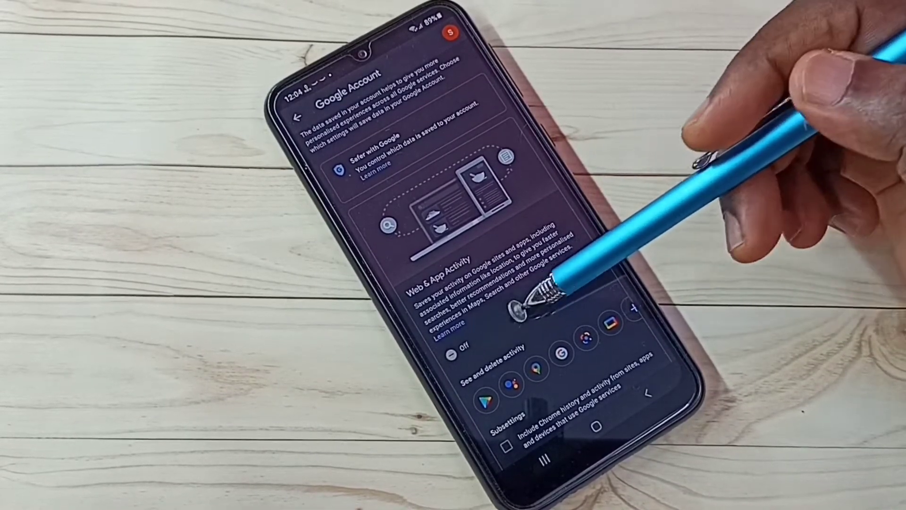
pyautogui.moveTo(496, 334); pyautogui.dragTo(489, 178)
pyautogui.moveTo(528, 284); pyautogui.dragTo(524, 177)
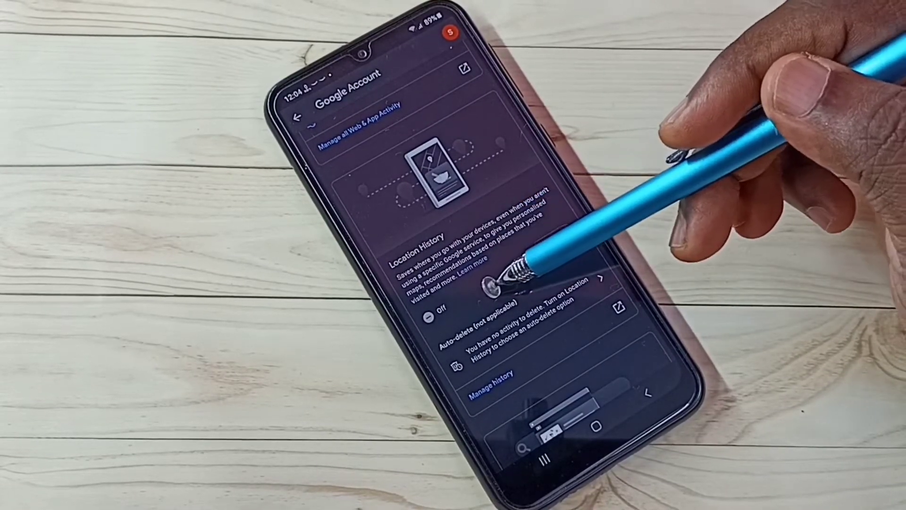
pyautogui.moveTo(496, 297); pyautogui.dragTo(468, 156)
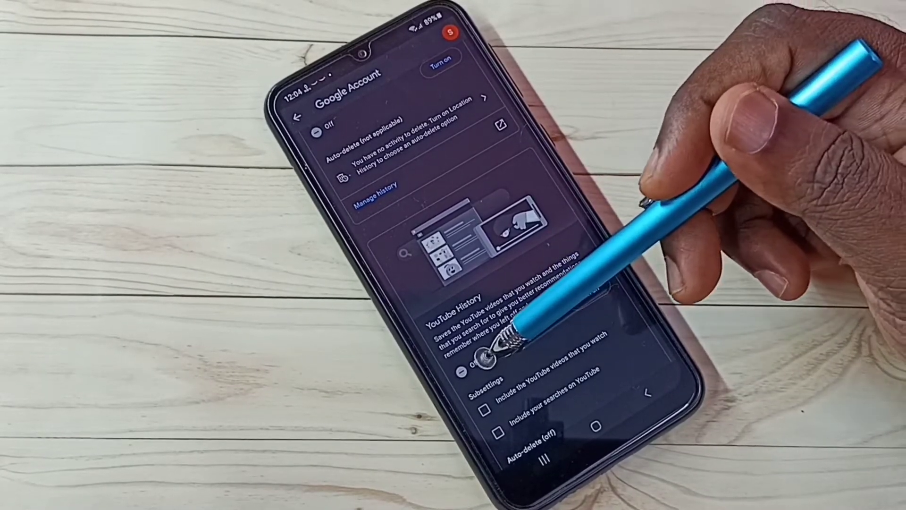
pyautogui.scroll(-4, 521, 312)
pyautogui.scroll(-3, 488, 213)
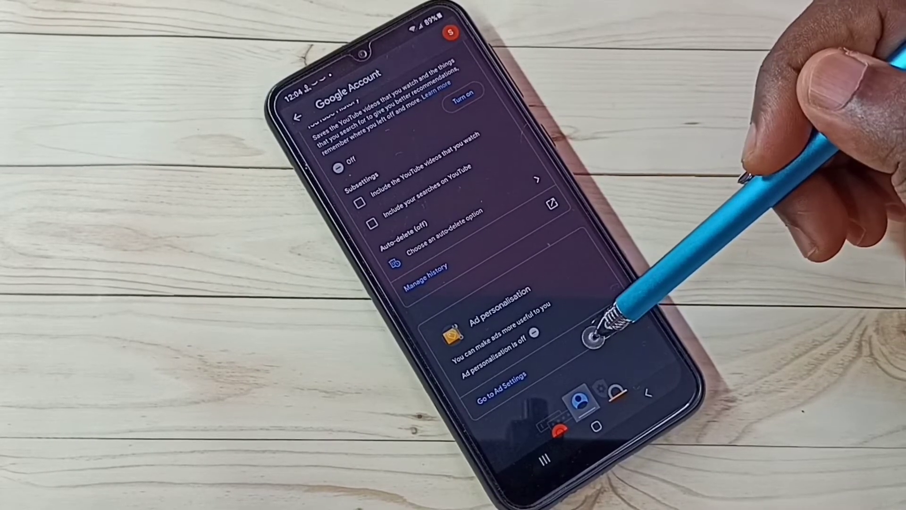
# Confirm Google ad personalisation is off, then return to the Privacy list
pyautogui.click(594, 336)
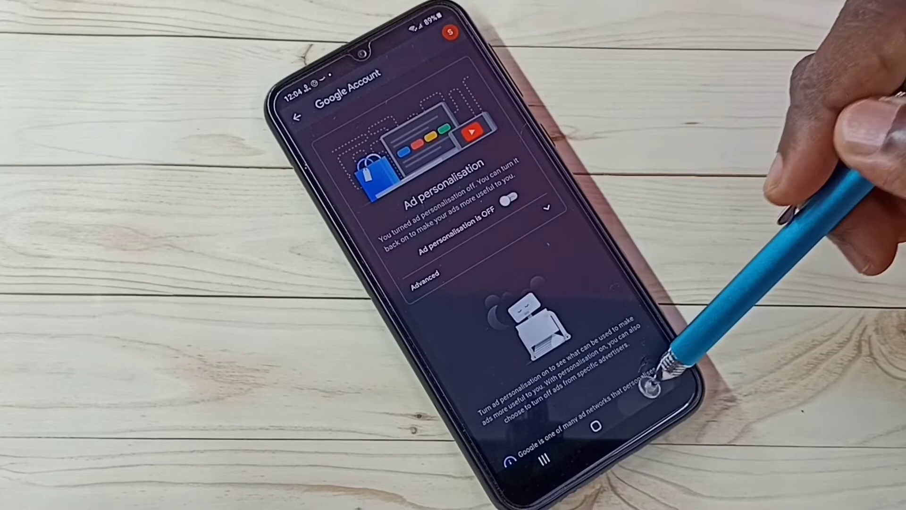
pyautogui.click(654, 388)
pyautogui.click(659, 386)
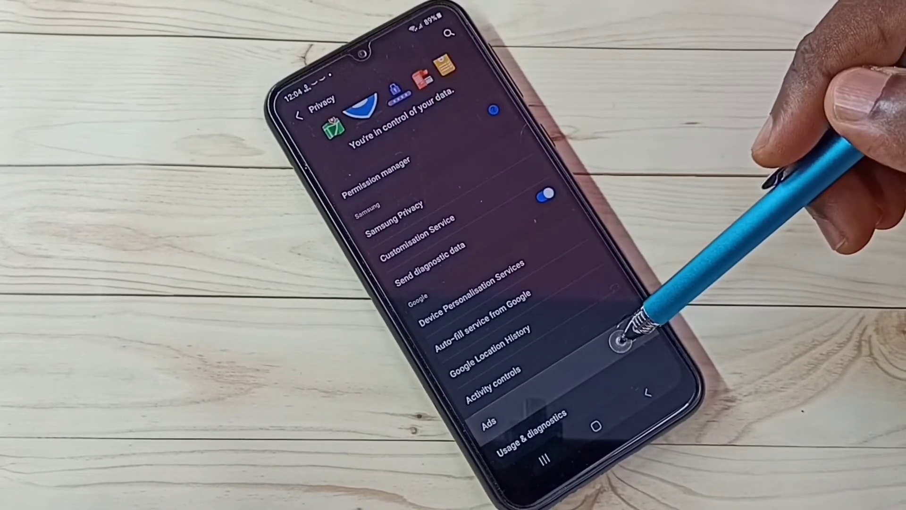
# Reset the advertising ID under Ads and return to Privacy
pyautogui.click(488, 421)
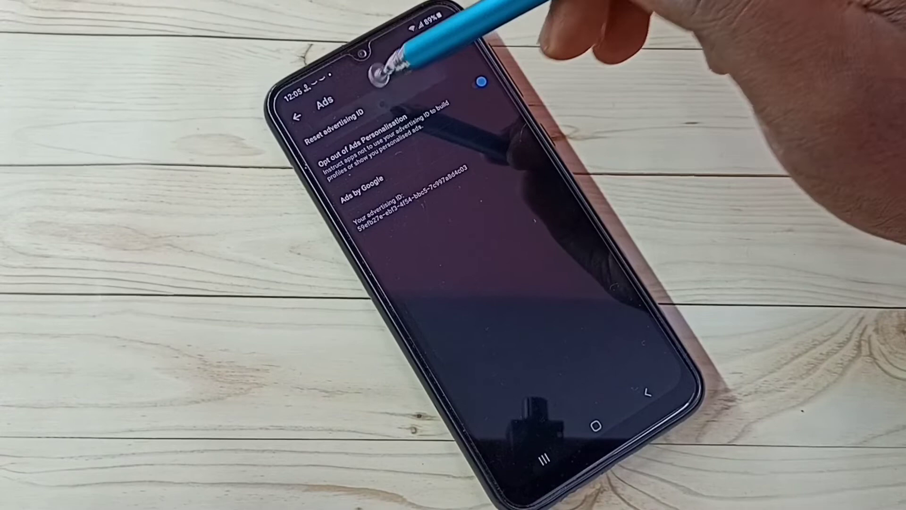
pyautogui.click(377, 92)
pyautogui.click(555, 215)
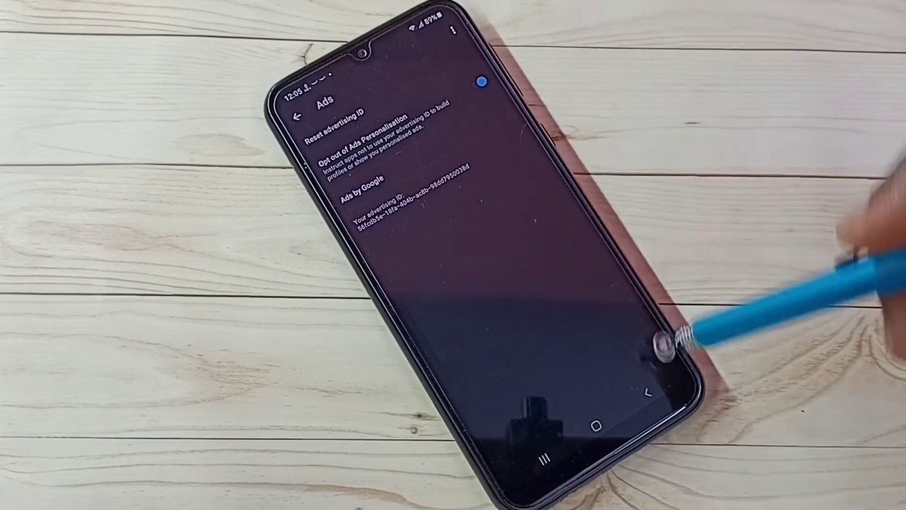
pyautogui.click(647, 395)
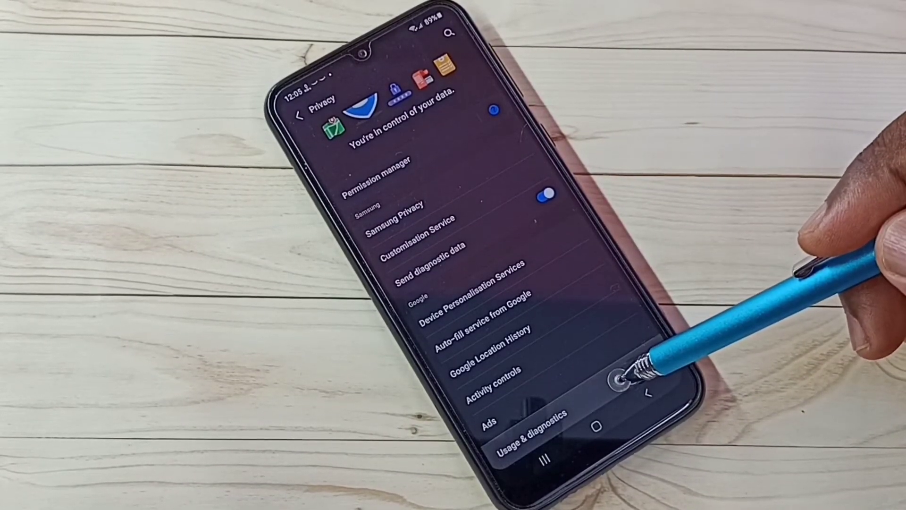
# Check Usage & diagnostics stays off, then exit Settings to the home screen
pyautogui.click(619, 382)
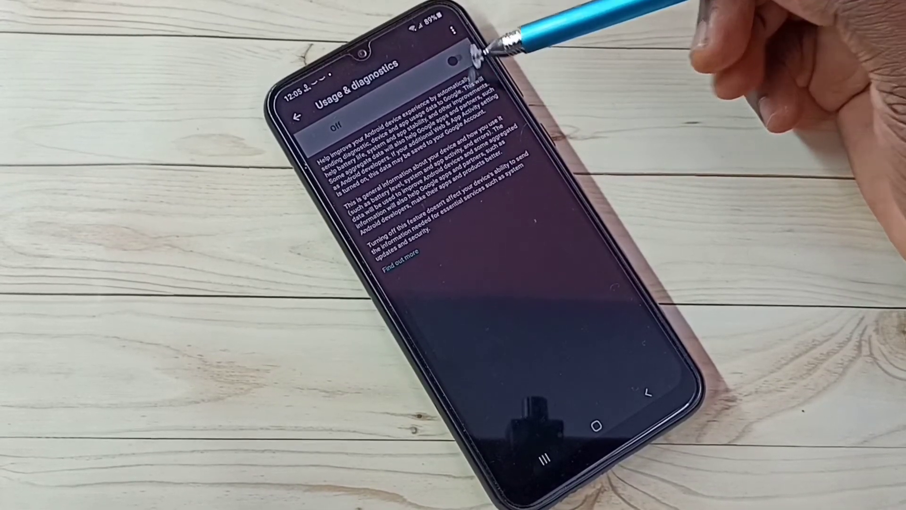
pyautogui.click(646, 392)
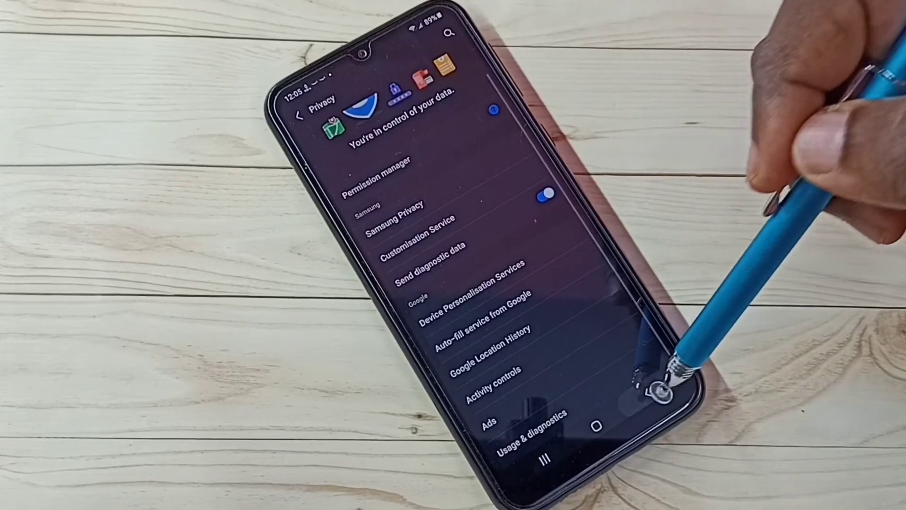
pyautogui.click(658, 390)
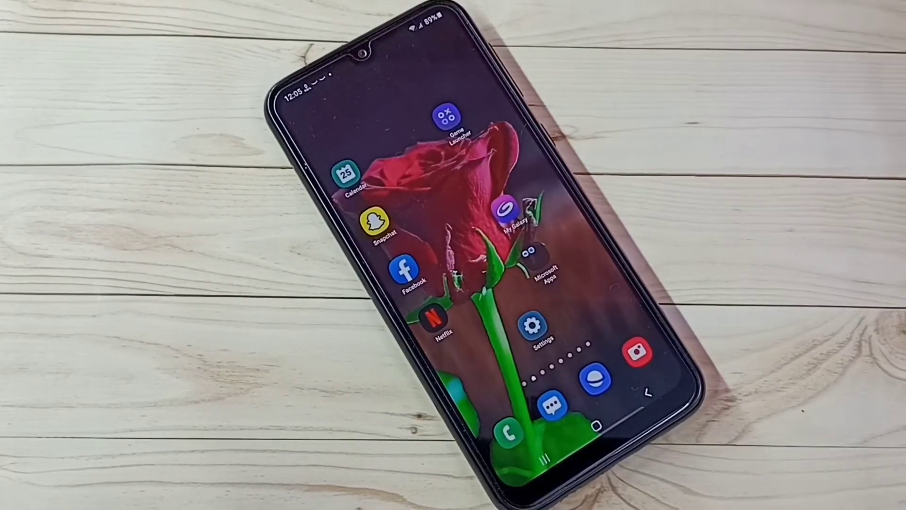